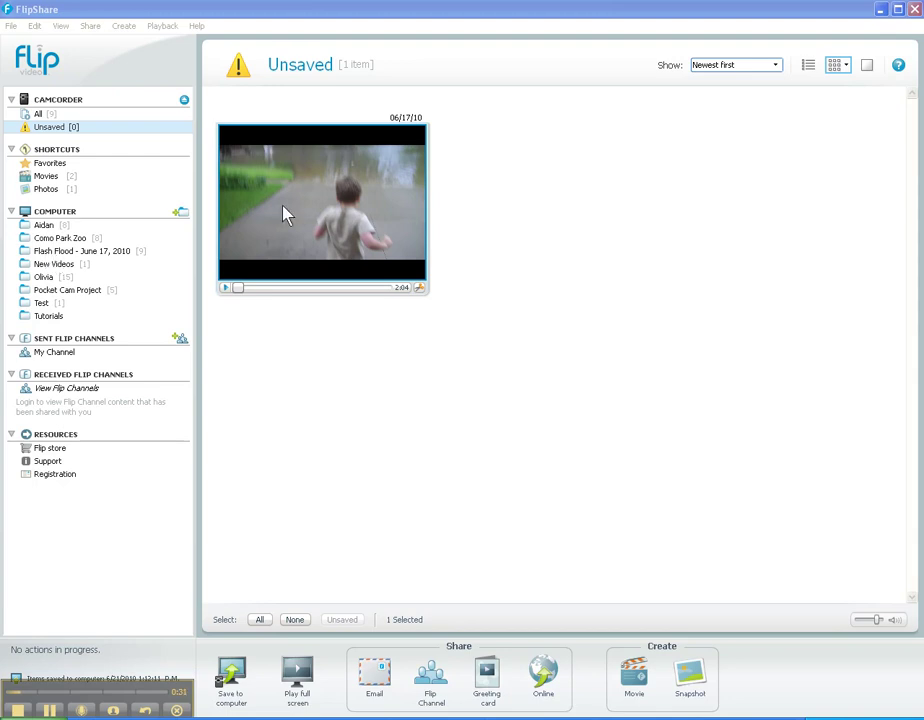
List all nine camcorder videos with the Camcorder 'All' view.
click(42, 115)
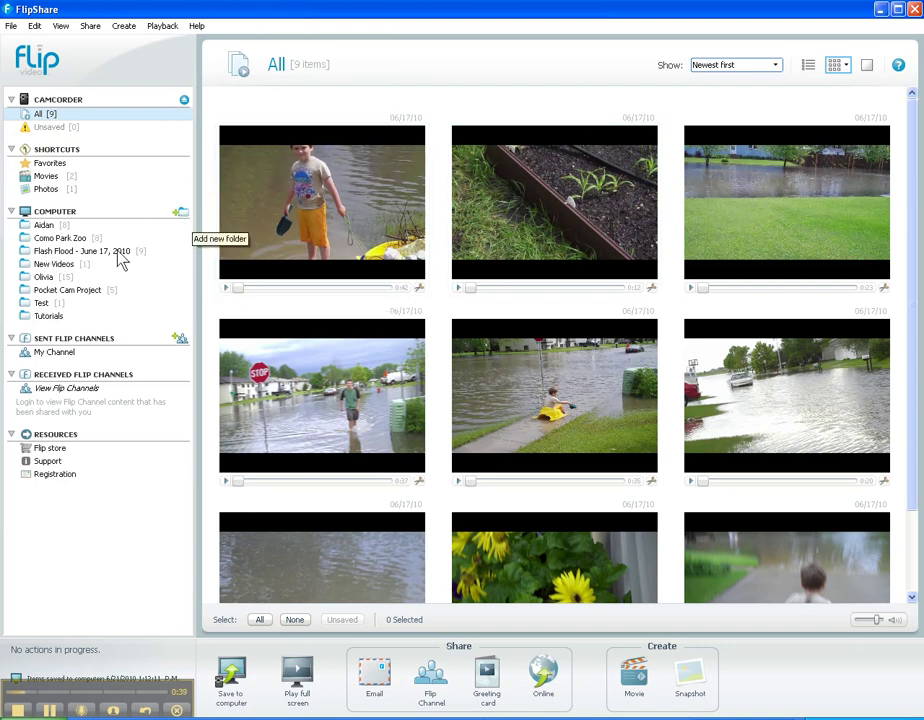
Show the nine clips in the 'Flash Flood - June 17, 2010' computer folder.
click(53, 253)
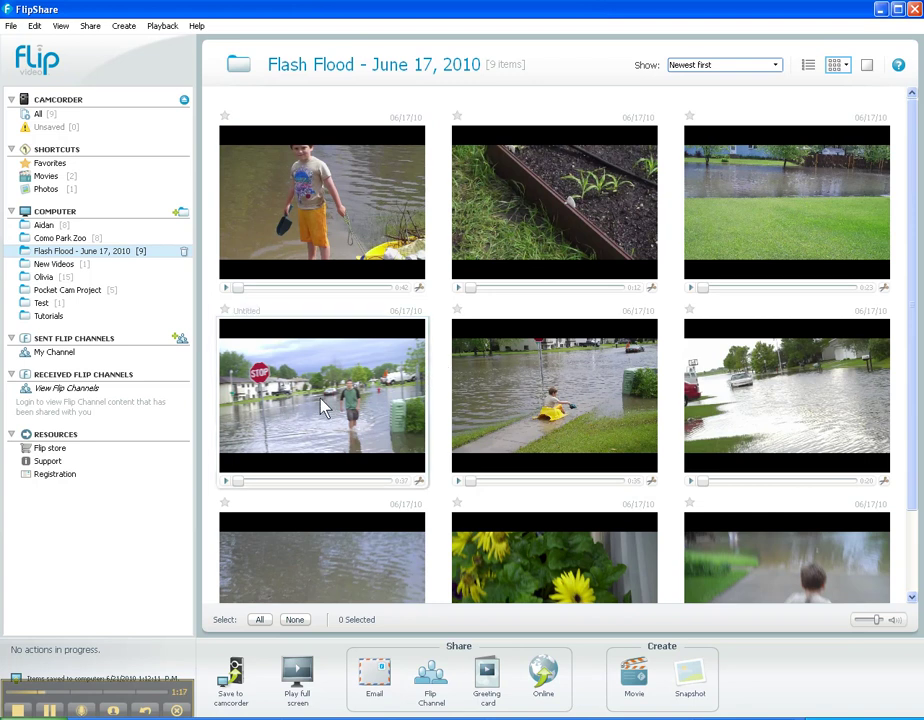
Preview the 0:37 stop-sign clip, then bring it up in the Trim window.
click(225, 481)
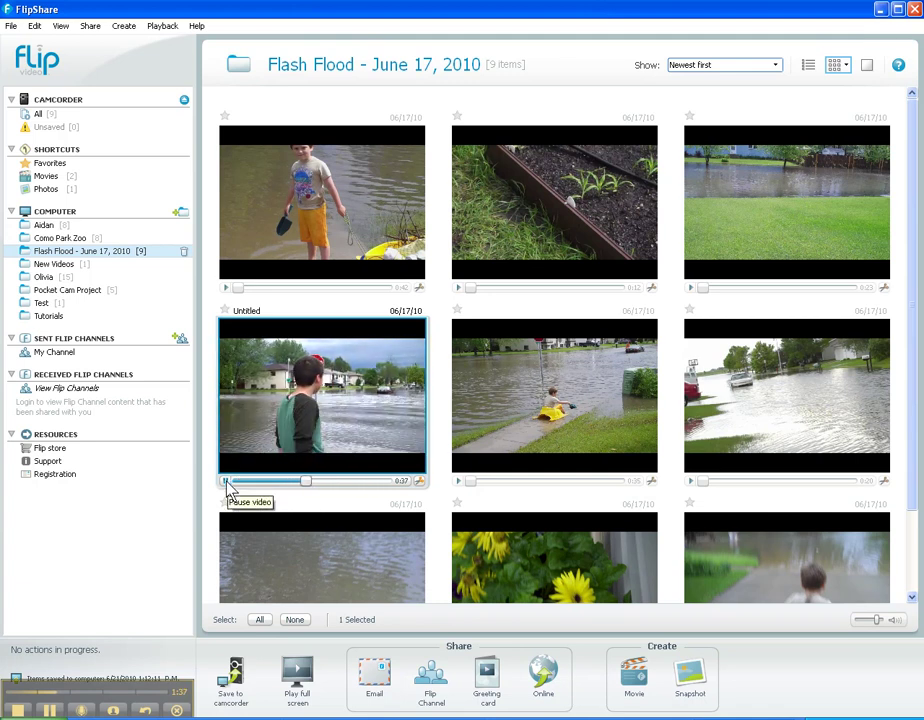
click(227, 482)
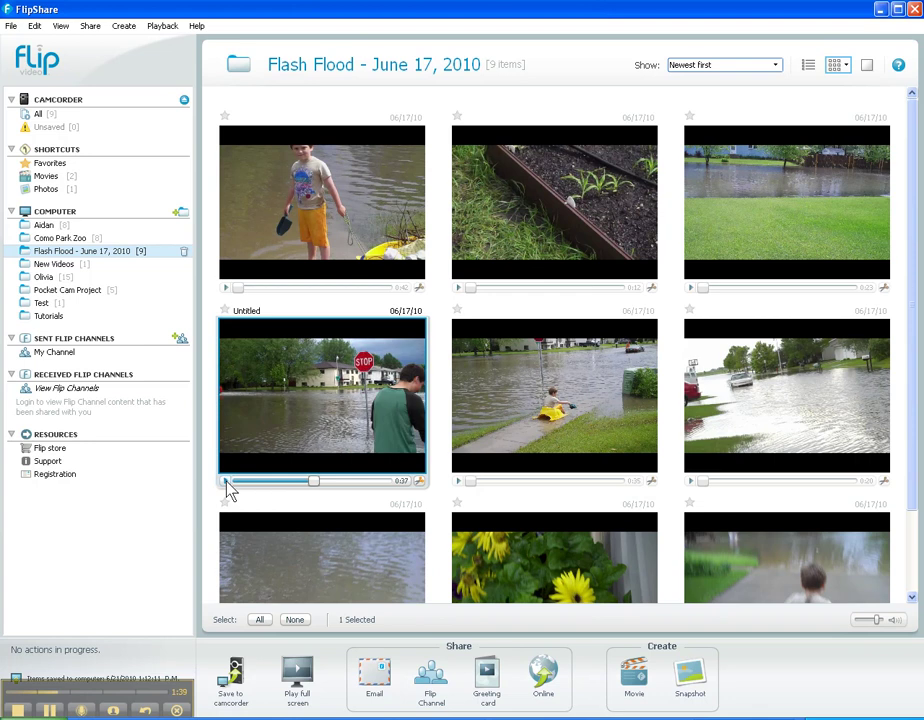
click(419, 484)
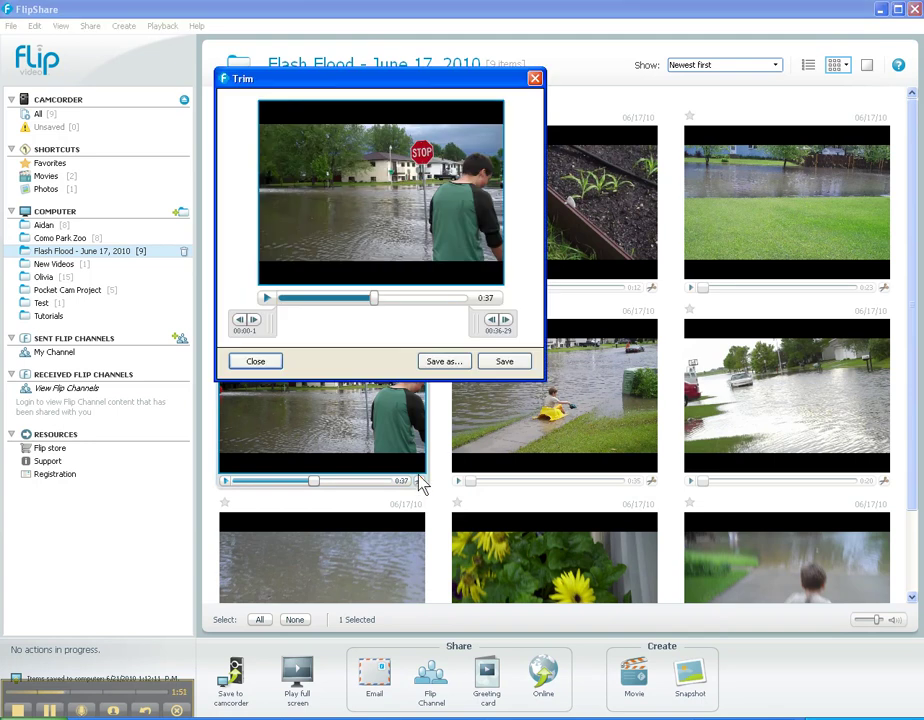
Move the stop-sign clip's trim start to 00:08-10, where the red SUV appears.
click(373, 297)
drag(375, 303, 271, 307)
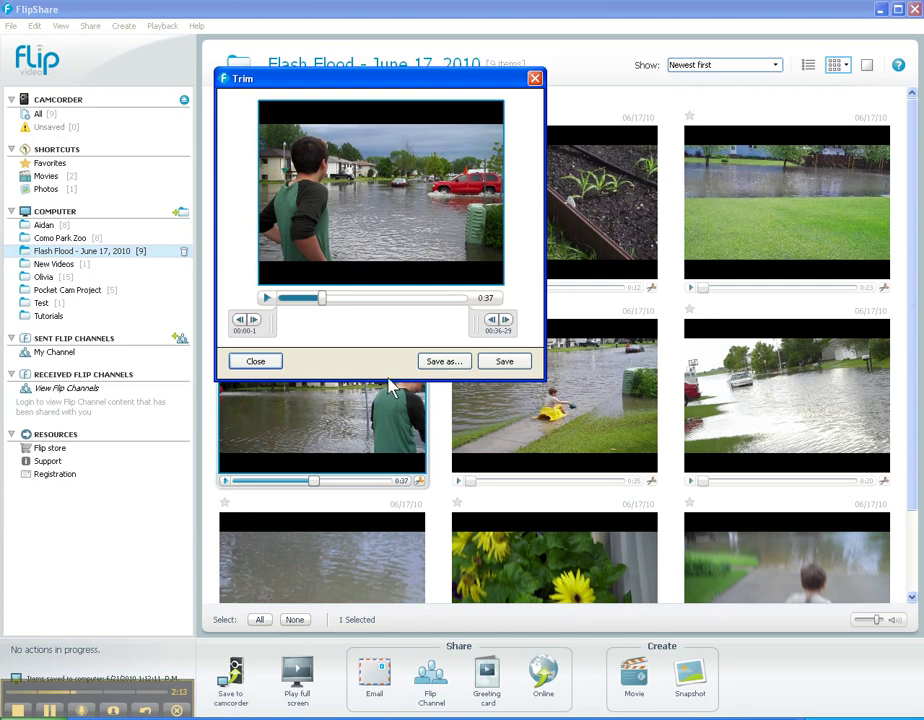
click(276, 334)
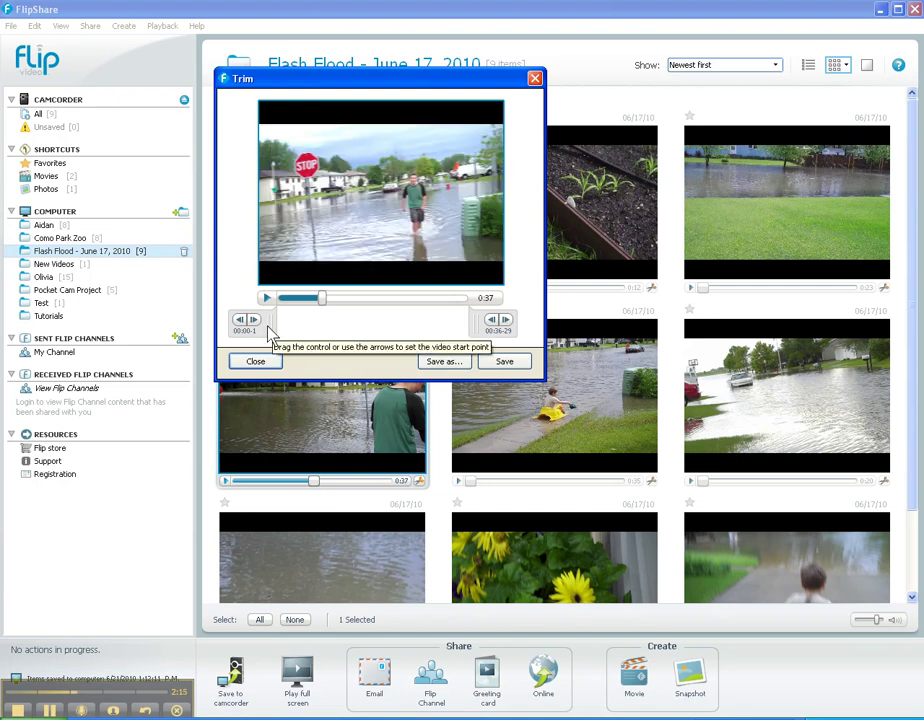
drag(276, 334, 320, 332)
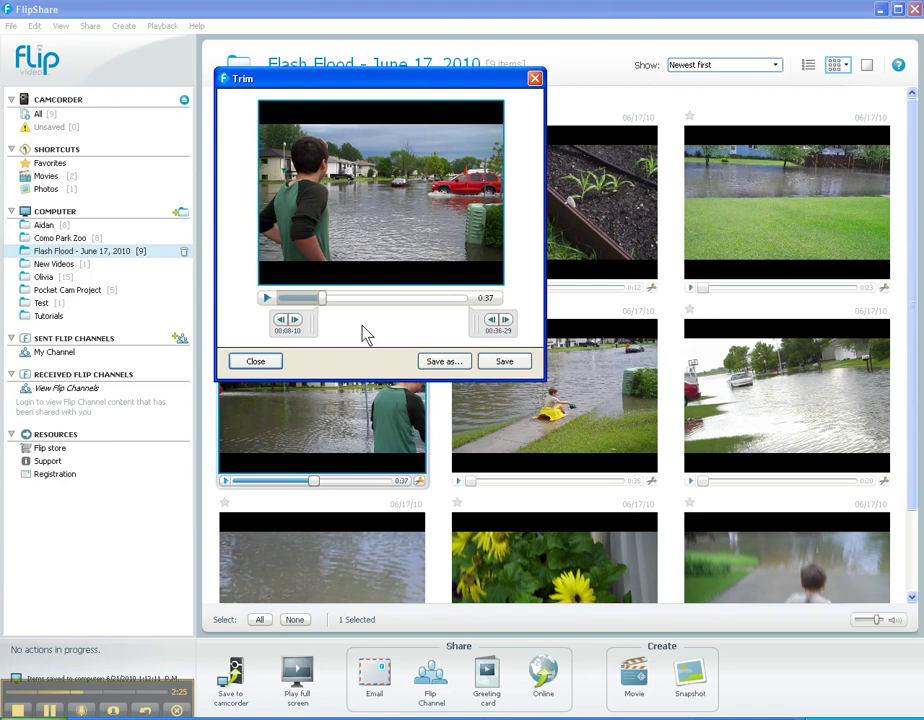
Set the trim end to 00:14-30 and check the 00:08-10 and 00:14-30 endpoint frames.
click(267, 301)
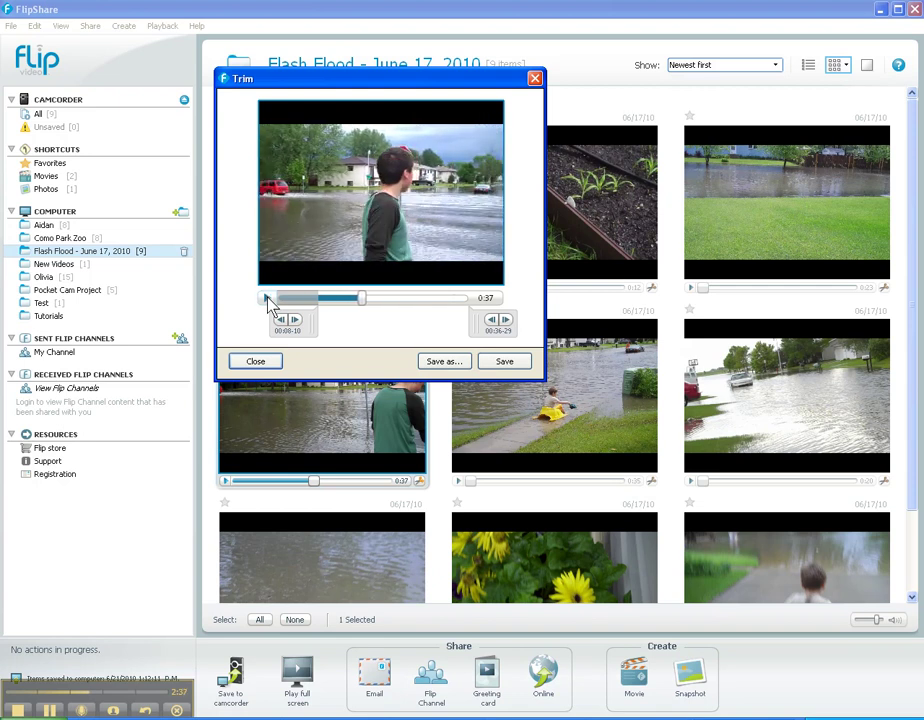
click(362, 298)
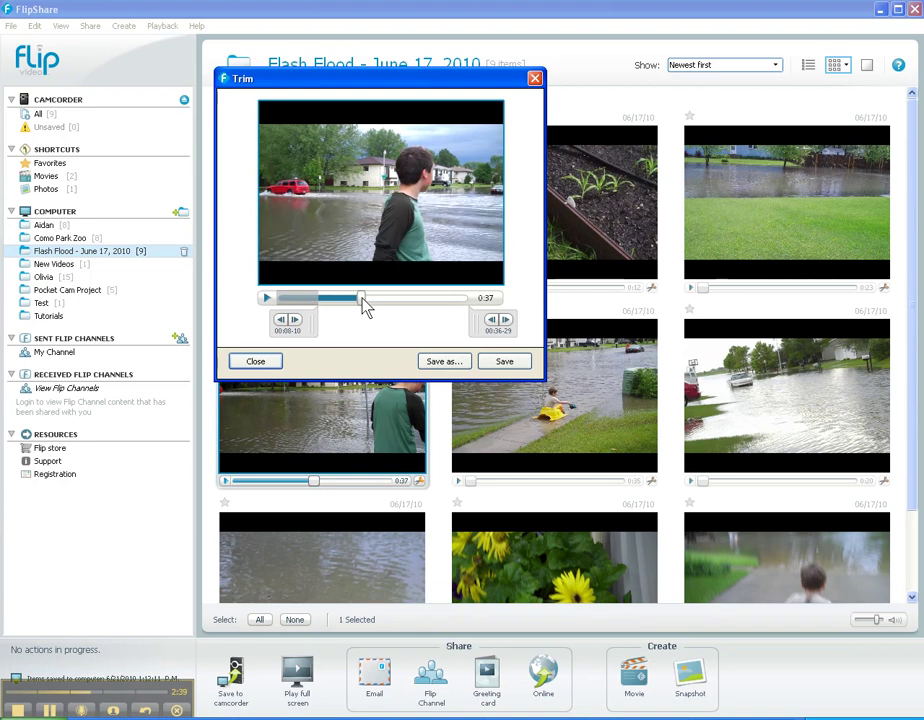
drag(361, 298, 355, 298)
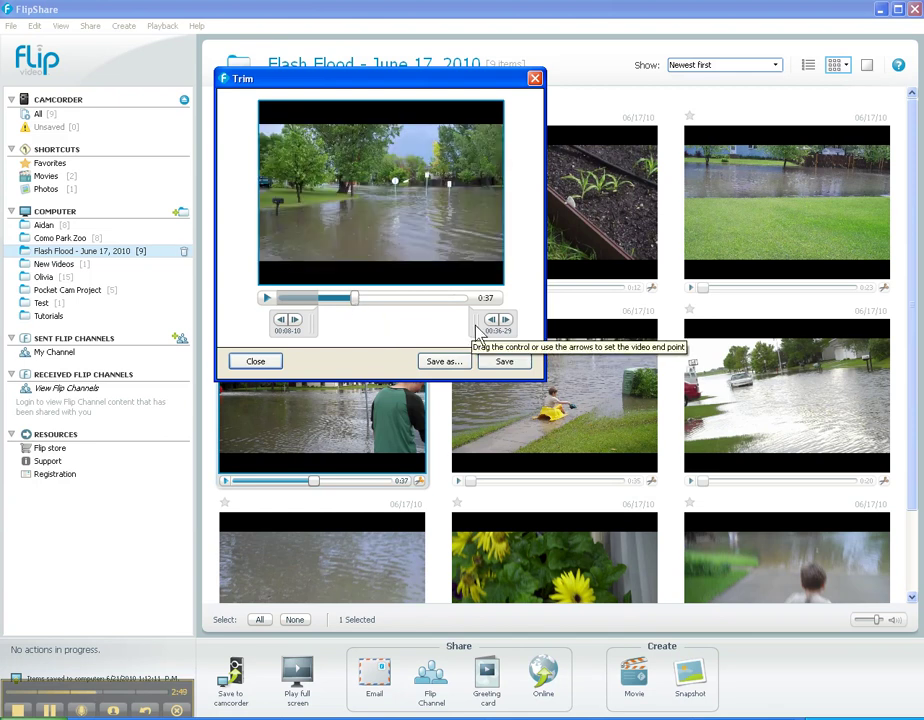
drag(478, 337, 362, 337)
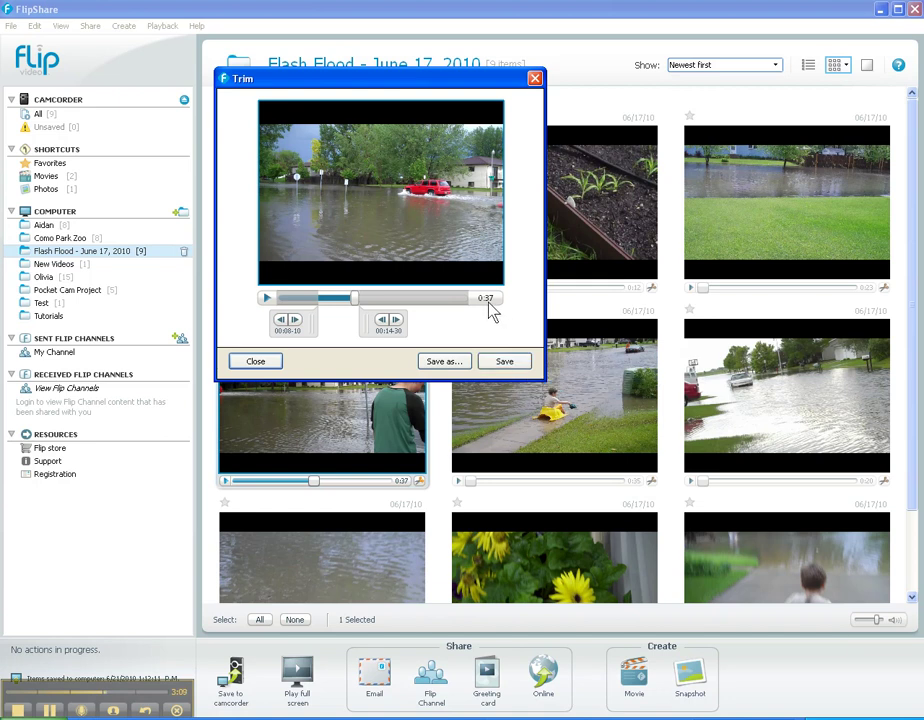
click(291, 343)
click(393, 335)
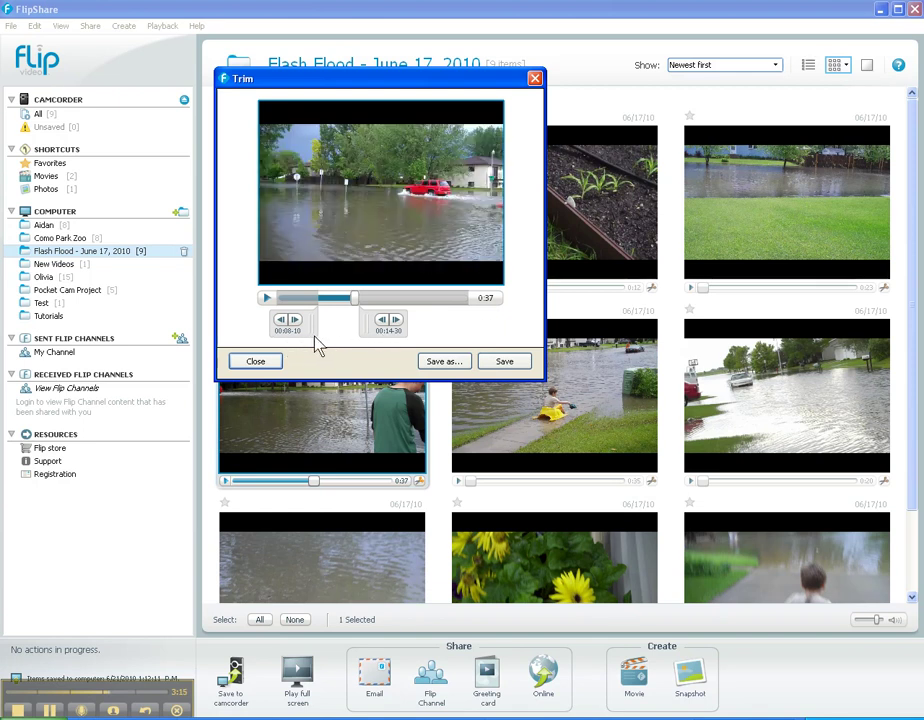
click(298, 336)
click(374, 336)
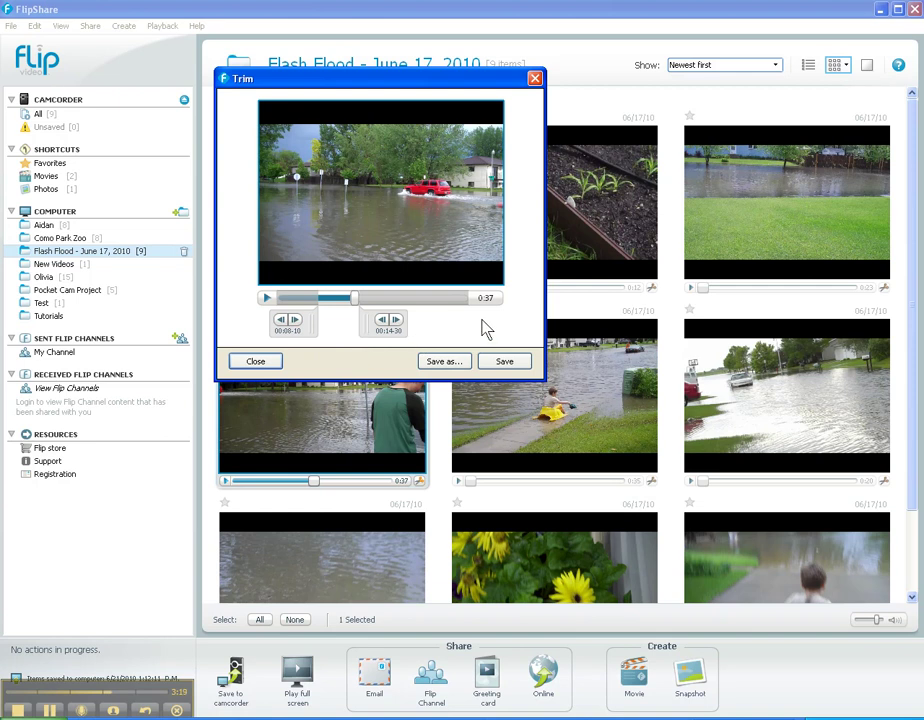
Save the trim as a new clip 'Red SUV in Water Part 1' in Flash Flood - June 17, 2010.
click(443, 361)
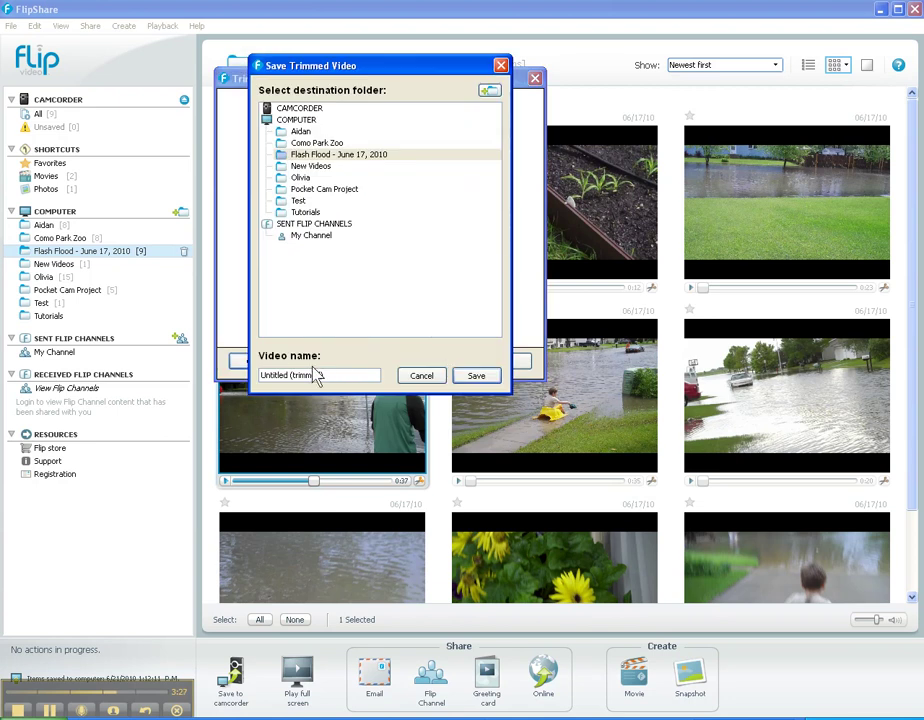
drag(344, 380, 256, 378)
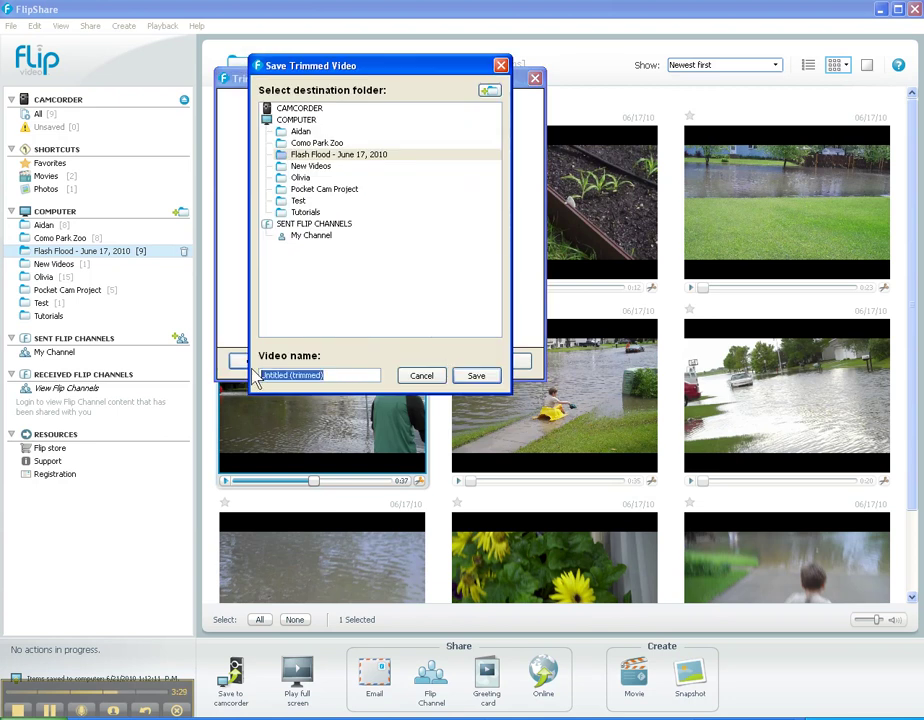
text(Red SUV in W)
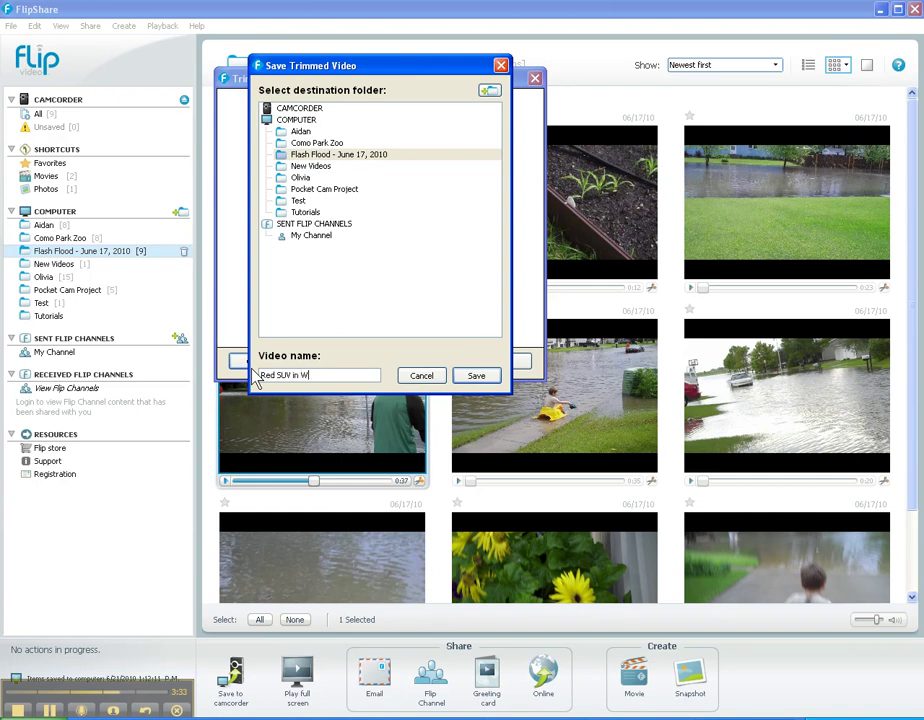
text(ater Part 1)
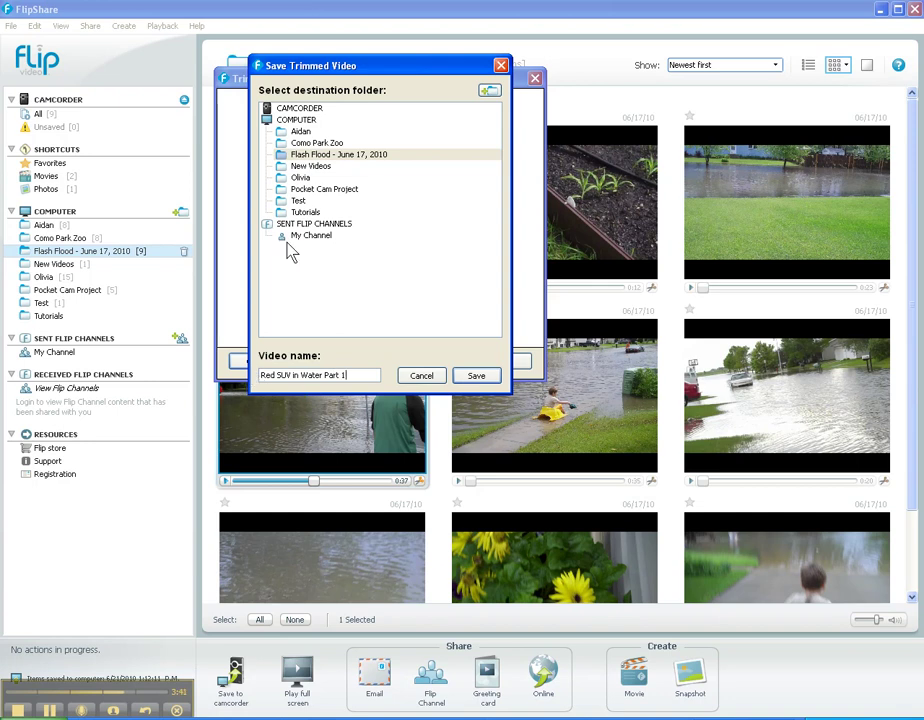
click(305, 156)
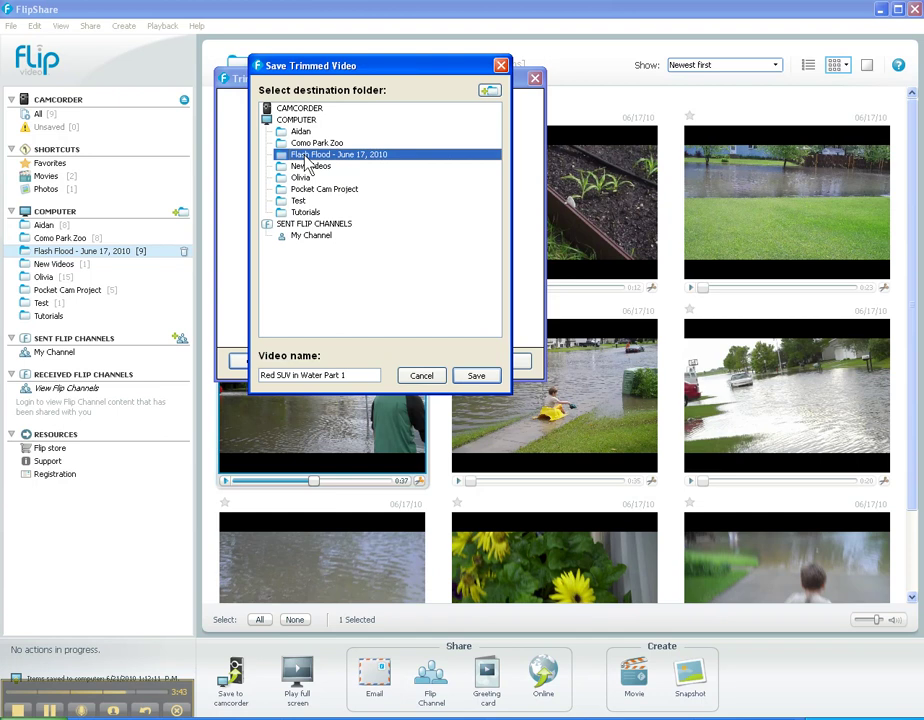
click(486, 378)
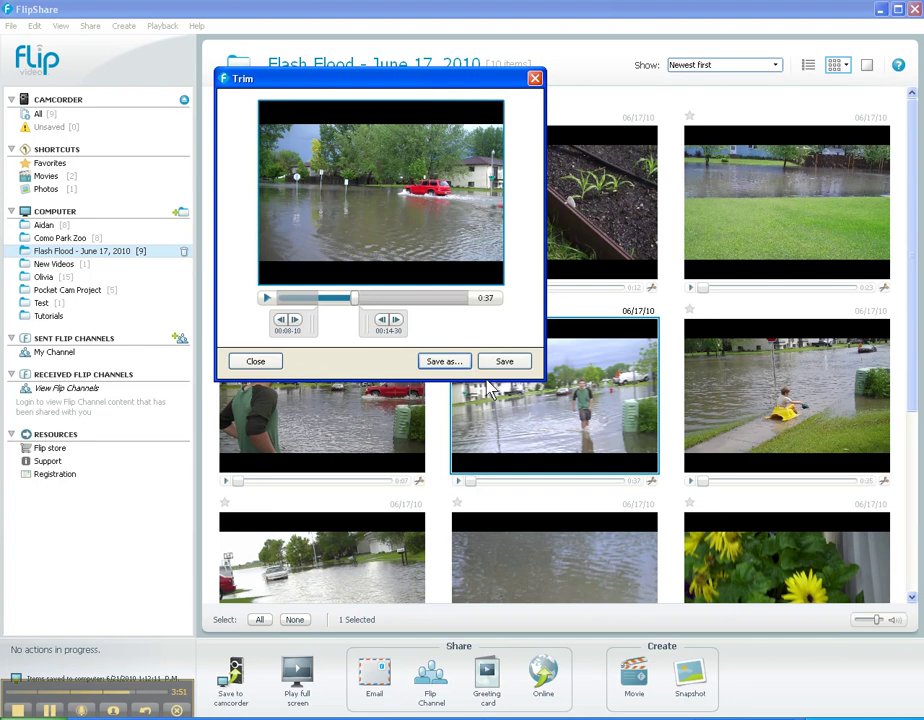
Close the Trim window and confirm the 0:07 'Red SUV in Water Part 1' clip in the gallery.
click(261, 364)
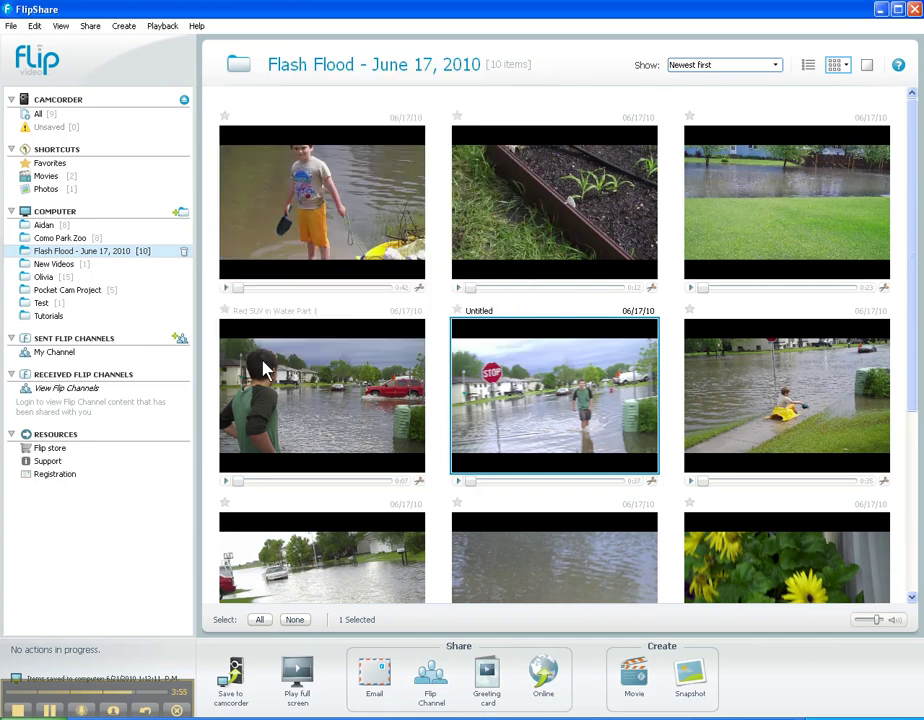
scroll(708, 448, down, 1)
scroll(708, 448, down, 2)
scroll(708, 448, up, 2)
scroll(708, 448, up, 1)
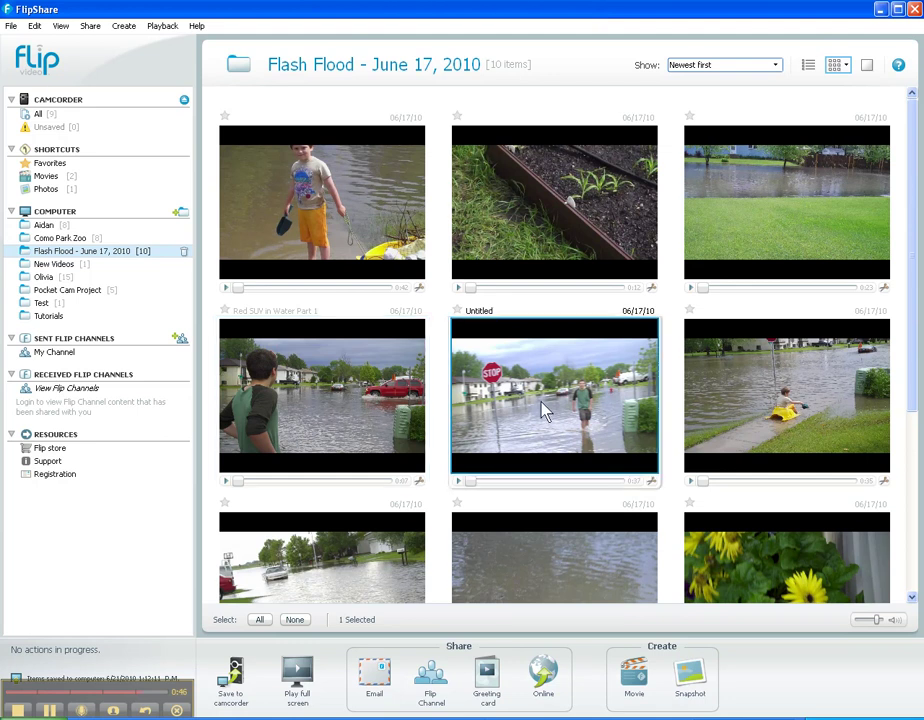
Re-trim the 0:37 Untitled clip to keep only 00:20-2 through 00:27-22.
click(651, 483)
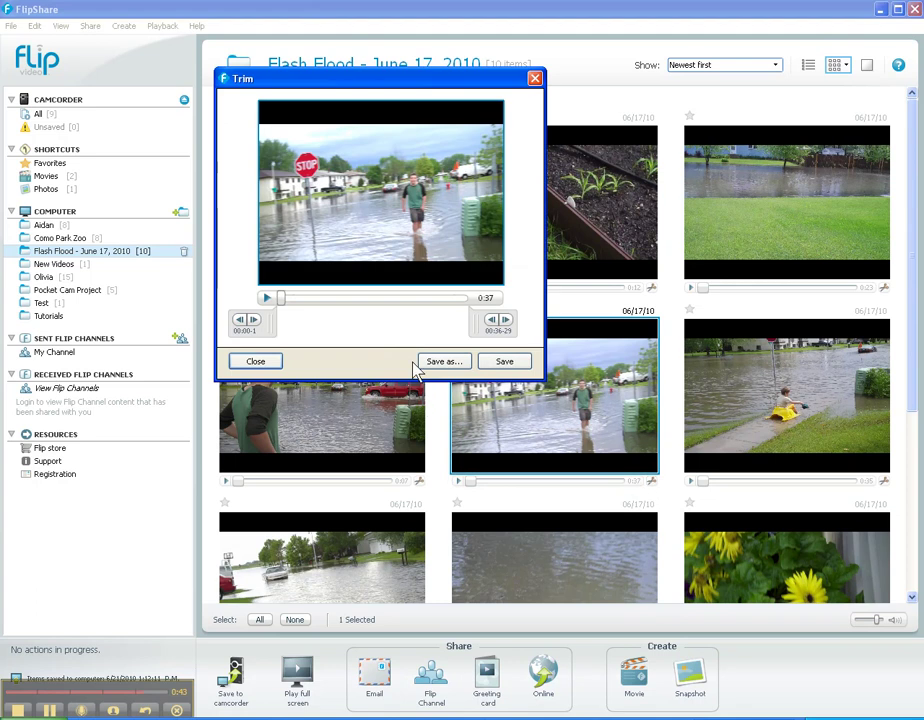
drag(282, 300, 374, 300)
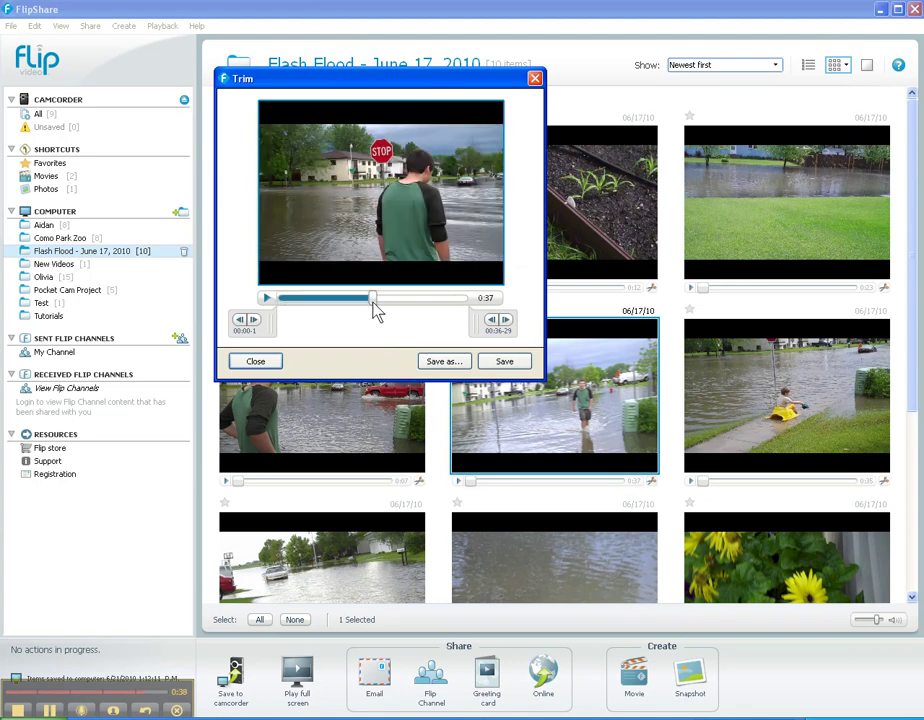
click(267, 298)
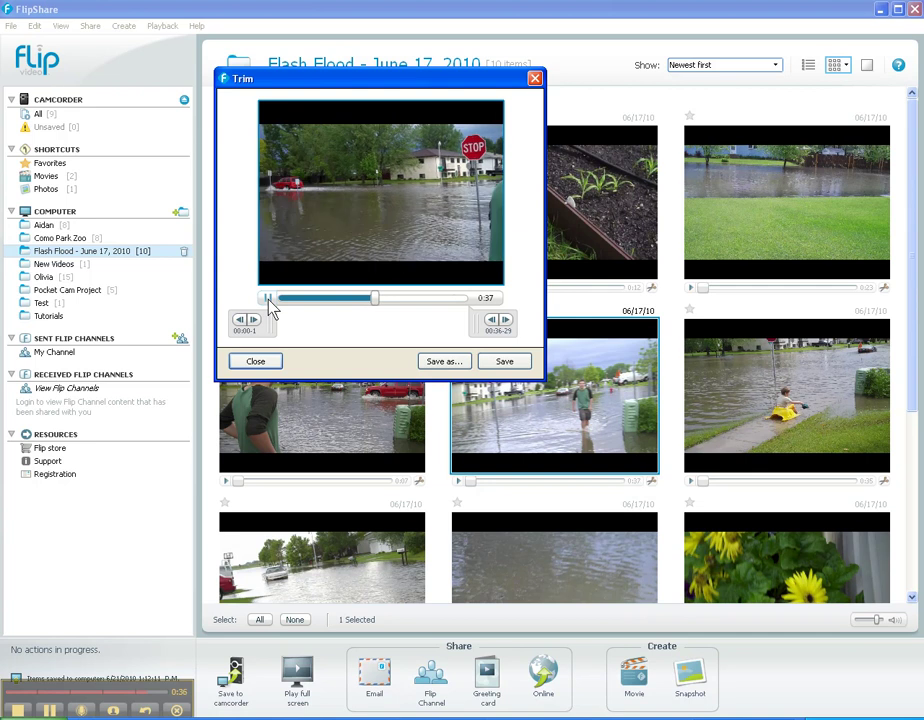
click(267, 298)
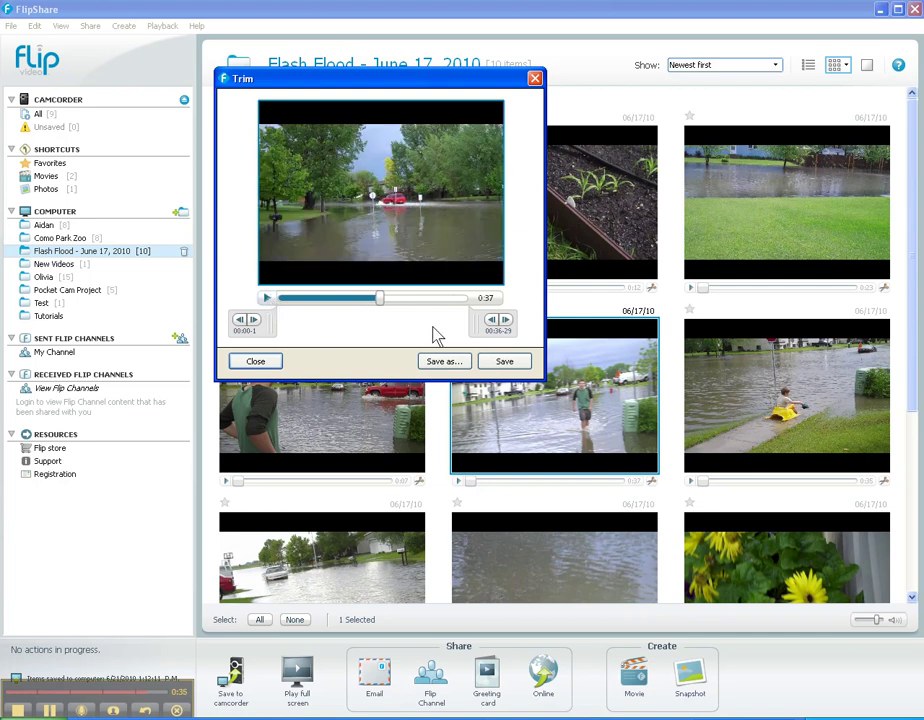
drag(274, 326, 390, 330)
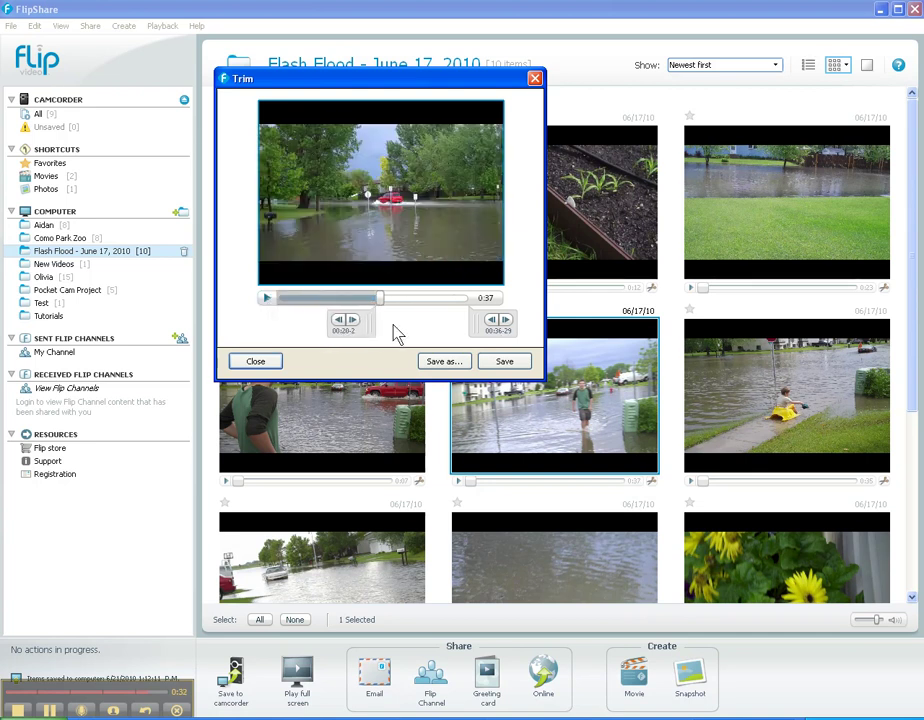
click(267, 298)
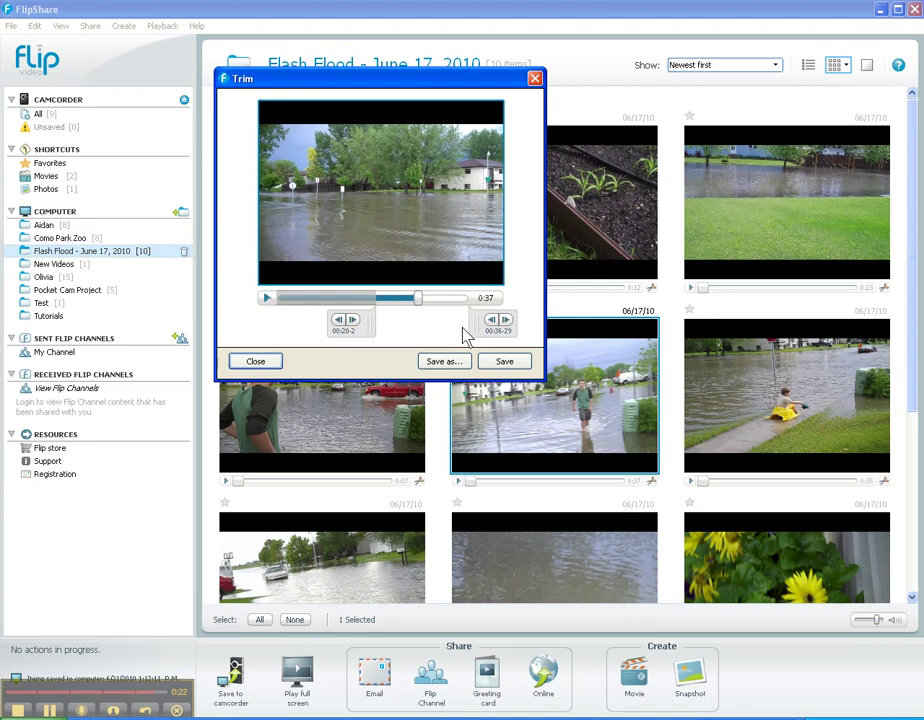
click(267, 299)
drag(483, 333, 435, 334)
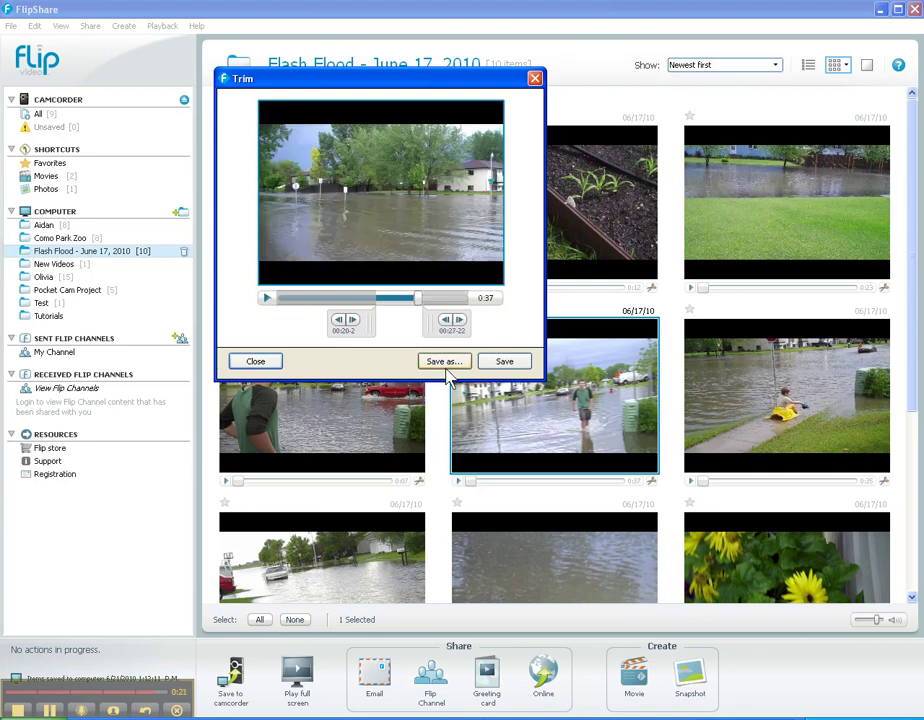
Save this trim as a new clip 'Red Suv in water 2' in the Flash Flood folder.
click(447, 366)
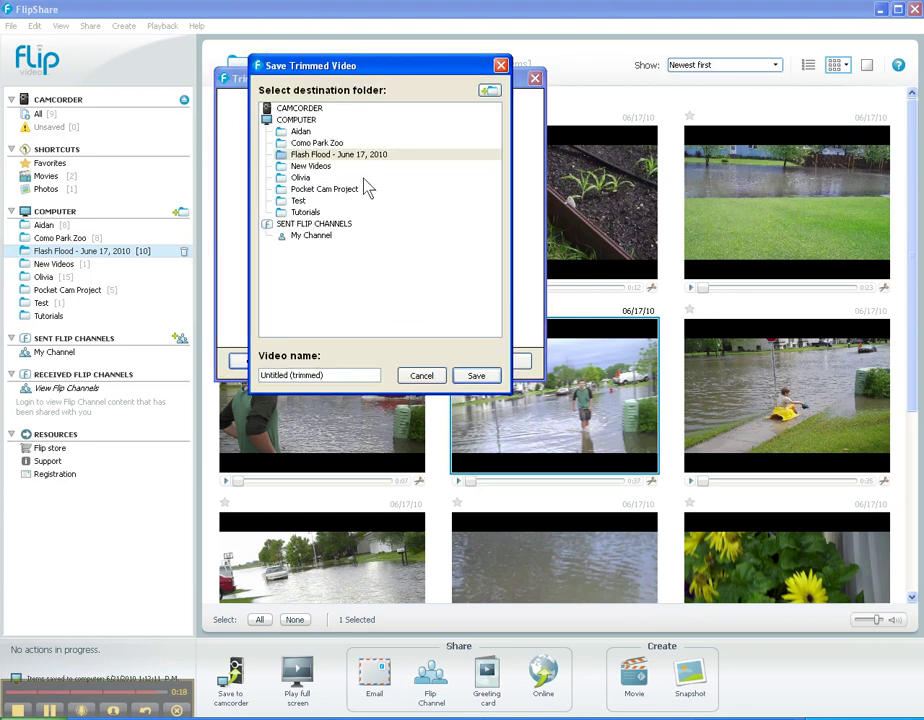
drag(330, 375, 200, 377)
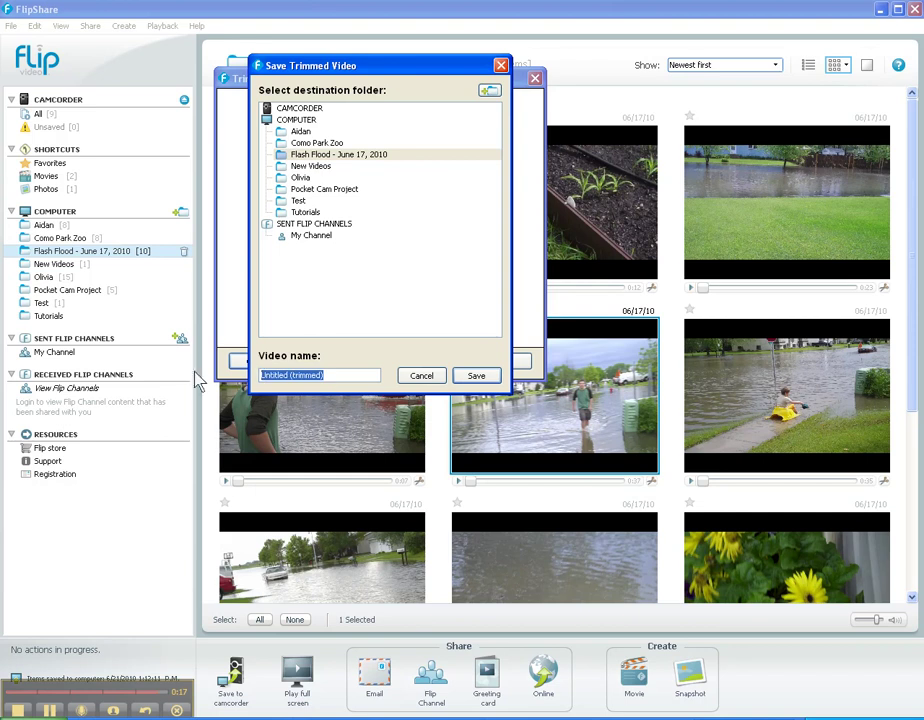
text(Red)
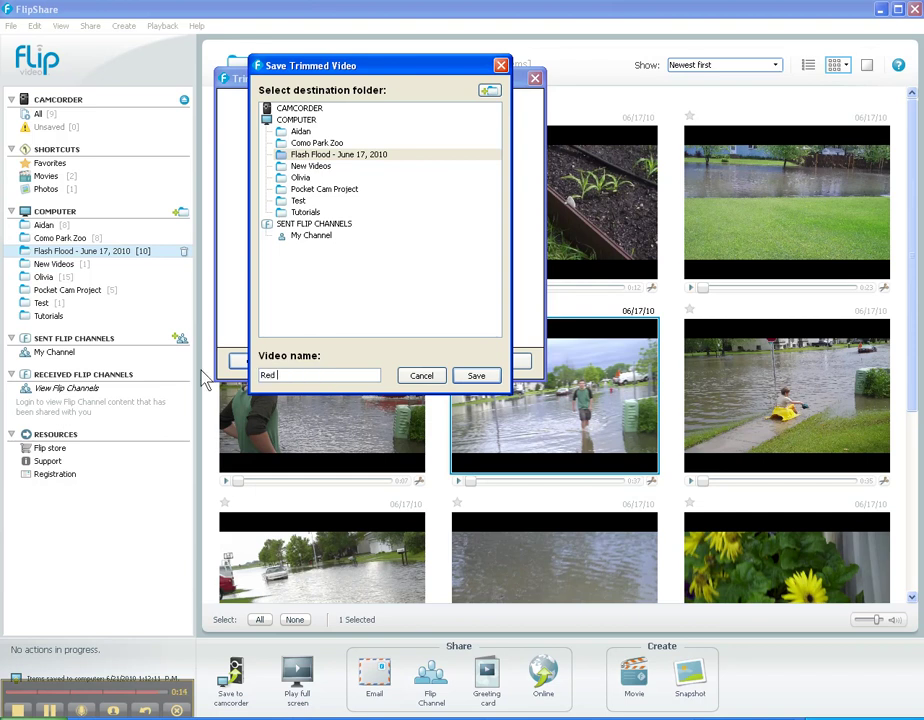
text( Suv in water 2)
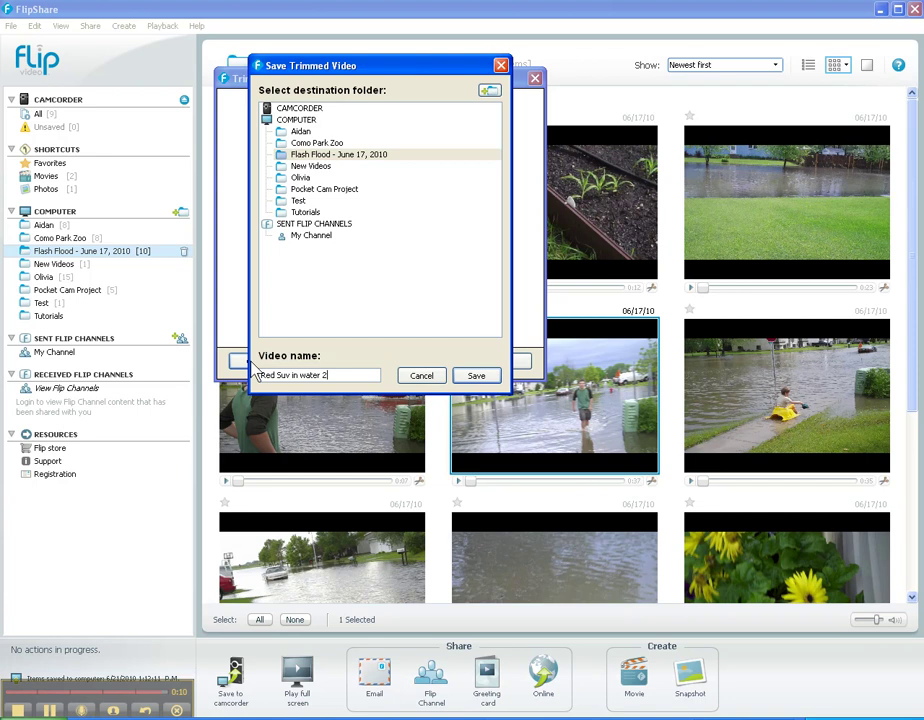
click(478, 376)
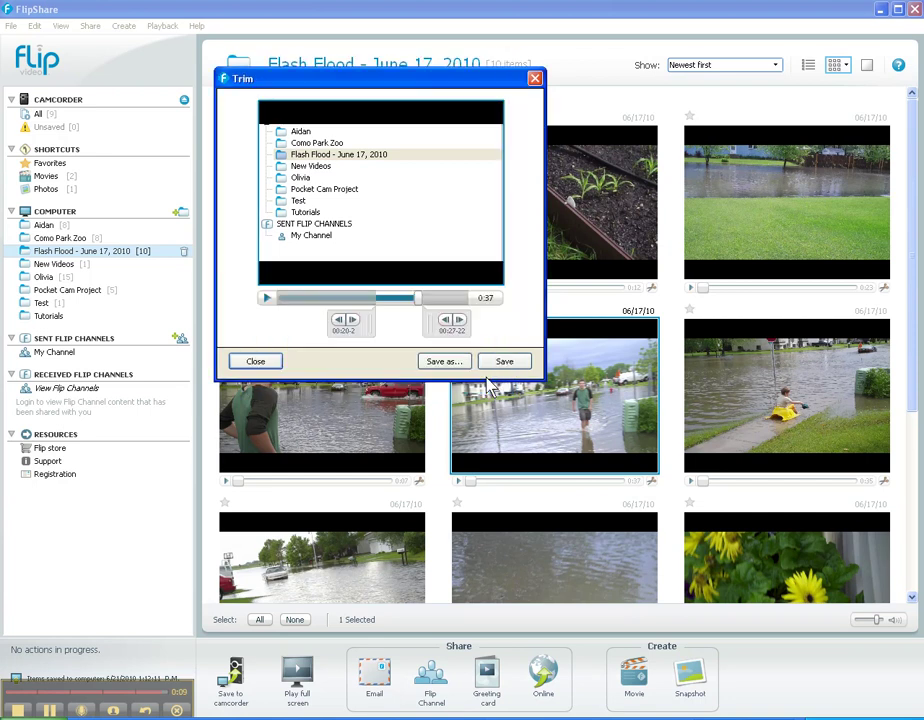